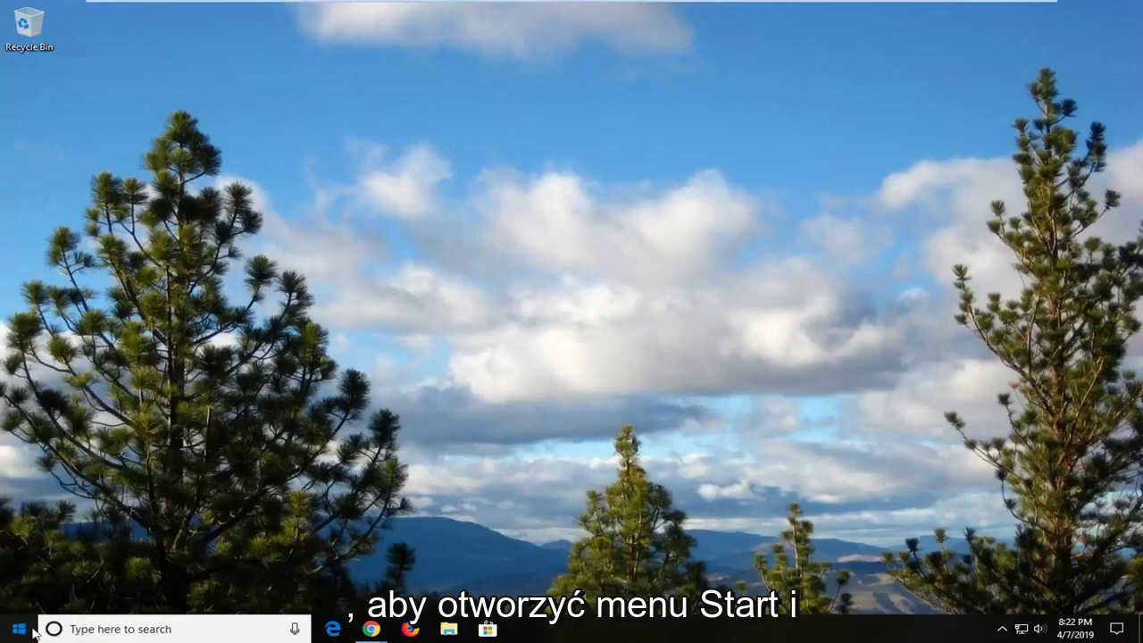
# Search the Start menu for regedit and launch Registry Editor as administrator.
pyautogui.click(20, 629)
pyautogui.write('gedit')
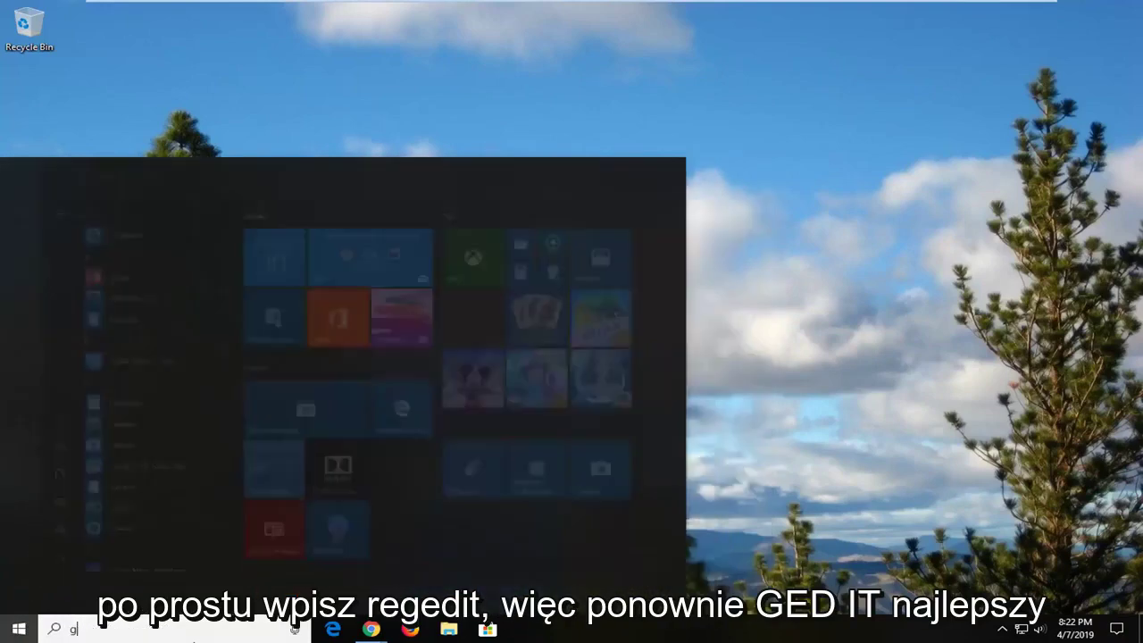
pyautogui.hotkey('ctrl', 'a')
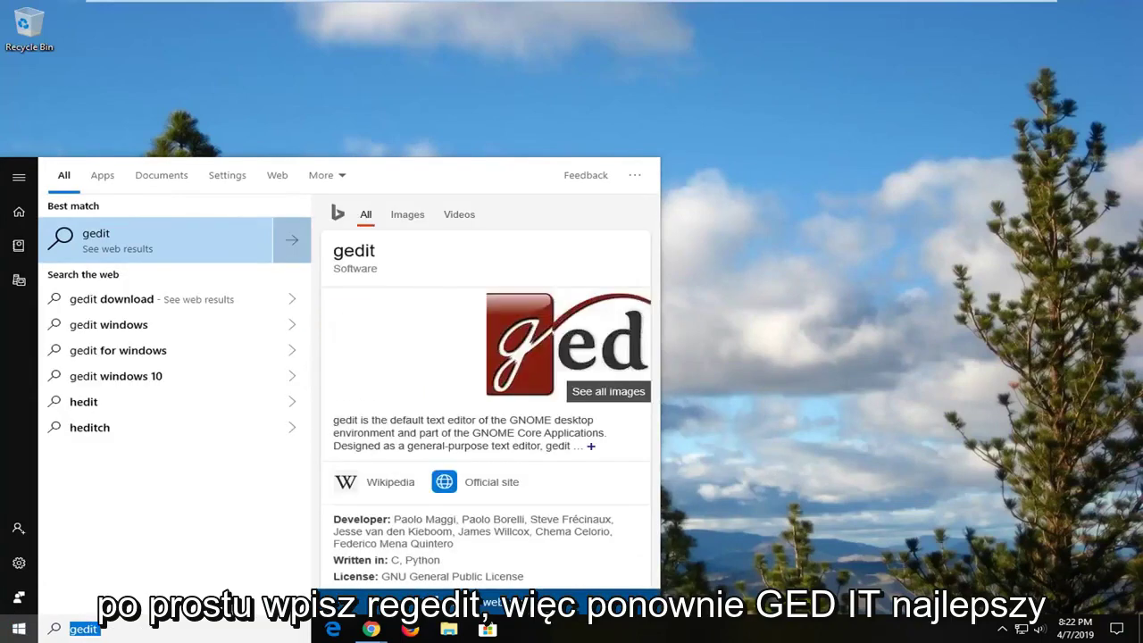
pyautogui.write('regedit')
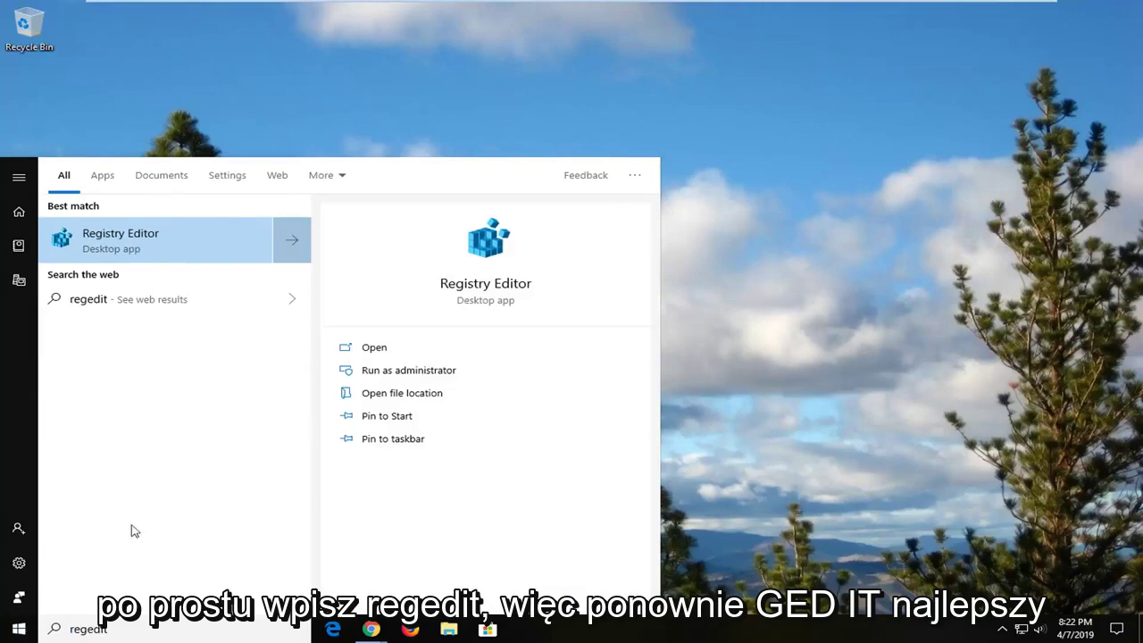
pyautogui.rightClick(130, 239)
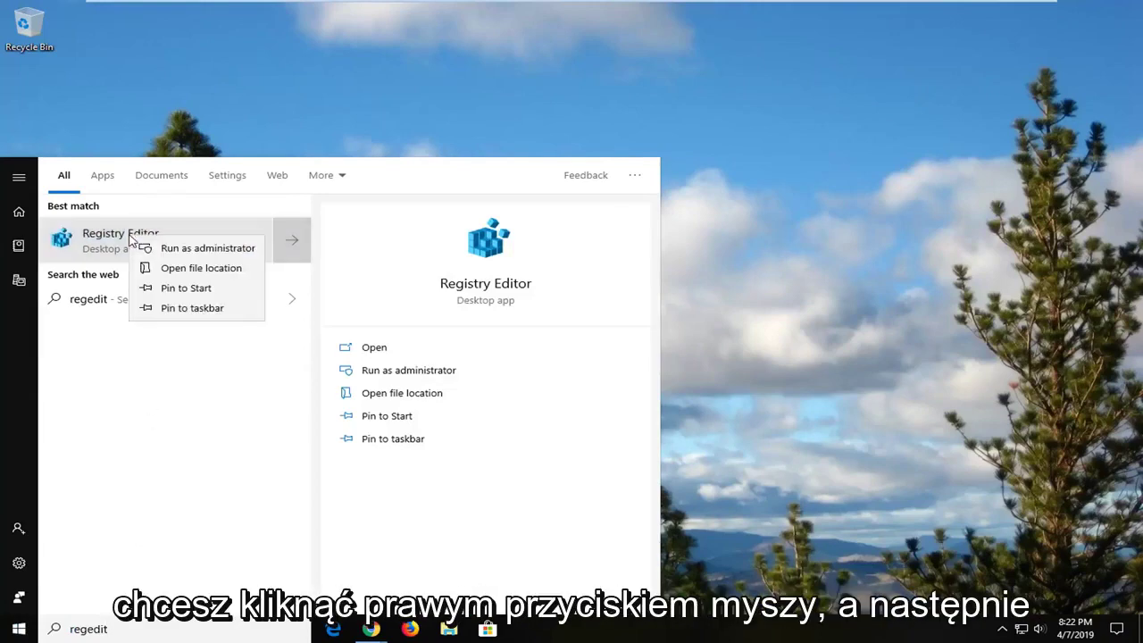
pyautogui.click(183, 252)
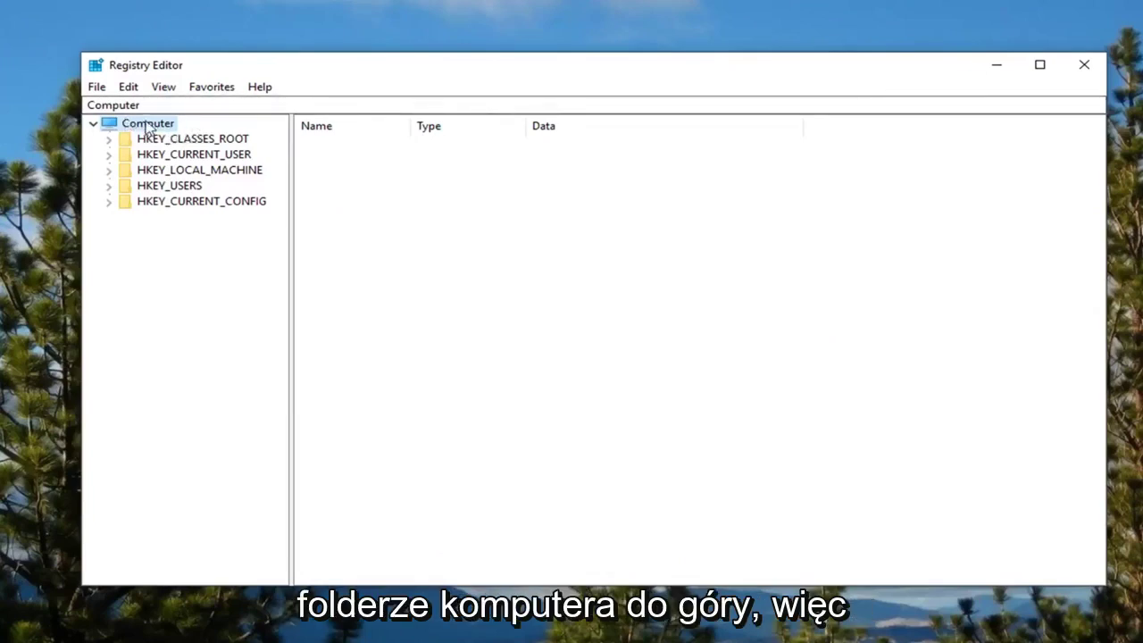
pyautogui.click(93, 126)
pyautogui.click(92, 126)
pyautogui.click(96, 88)
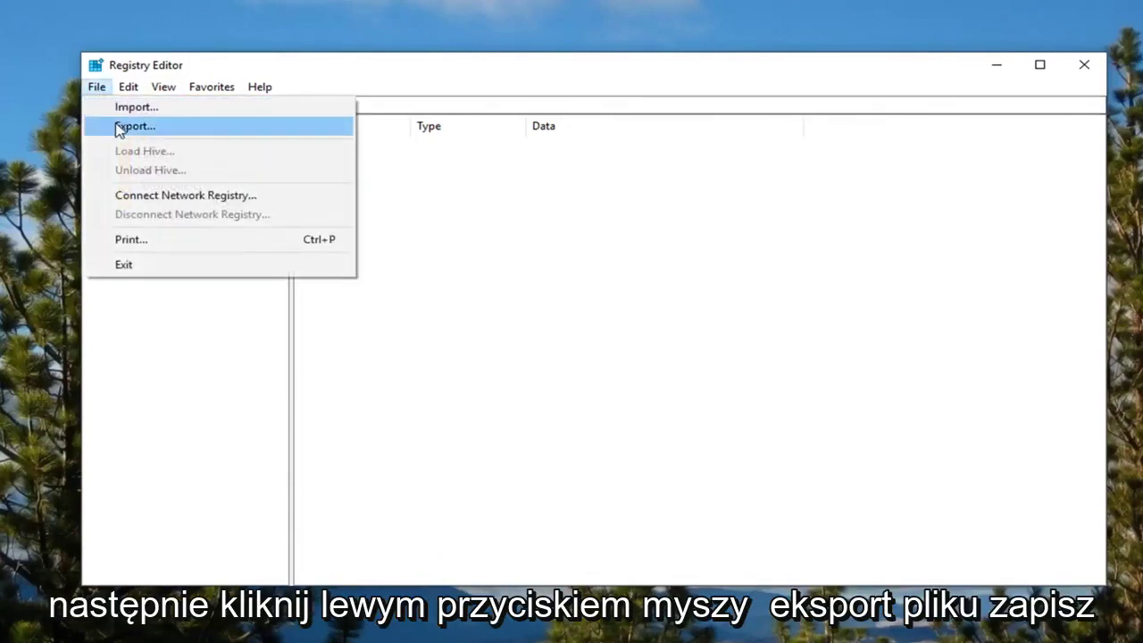
pyautogui.click(120, 126)
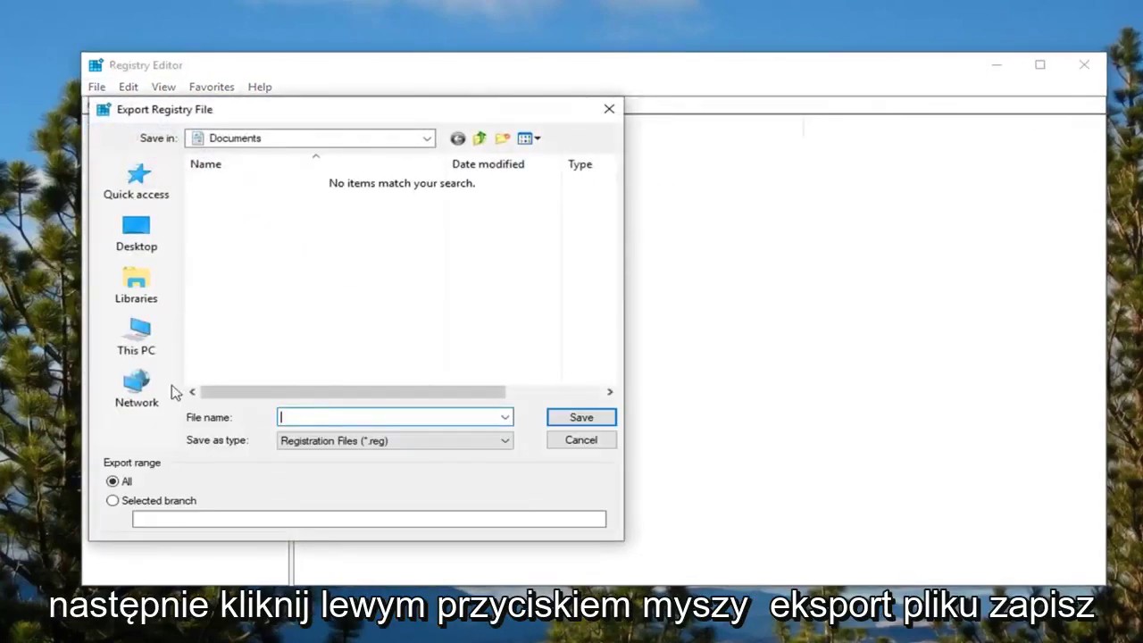
pyautogui.click(320, 442)
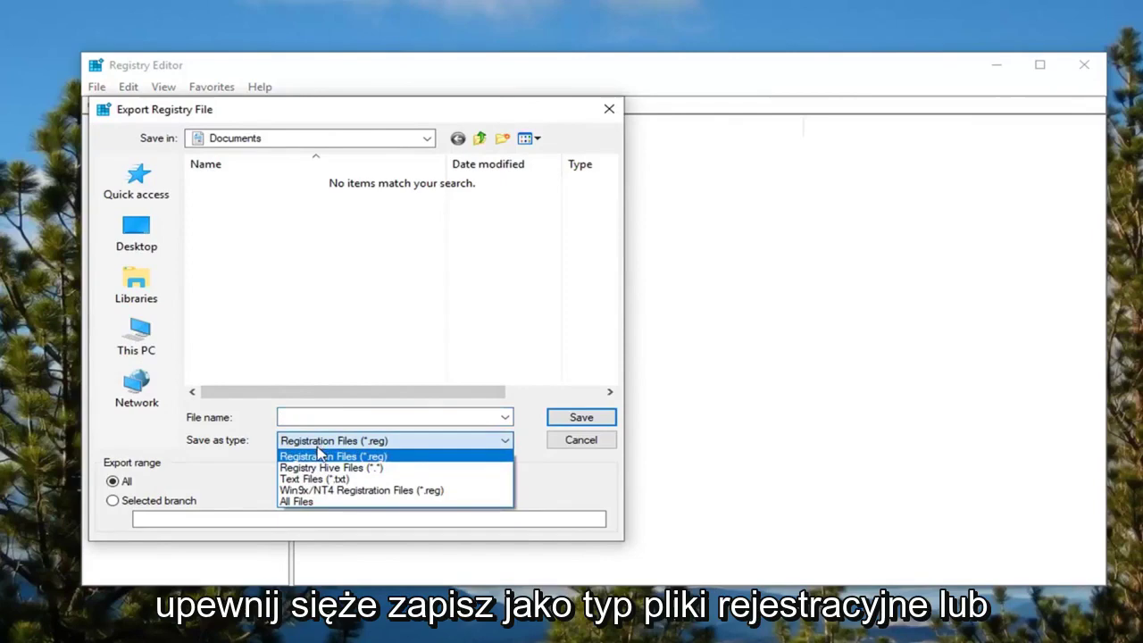
pyautogui.click(353, 457)
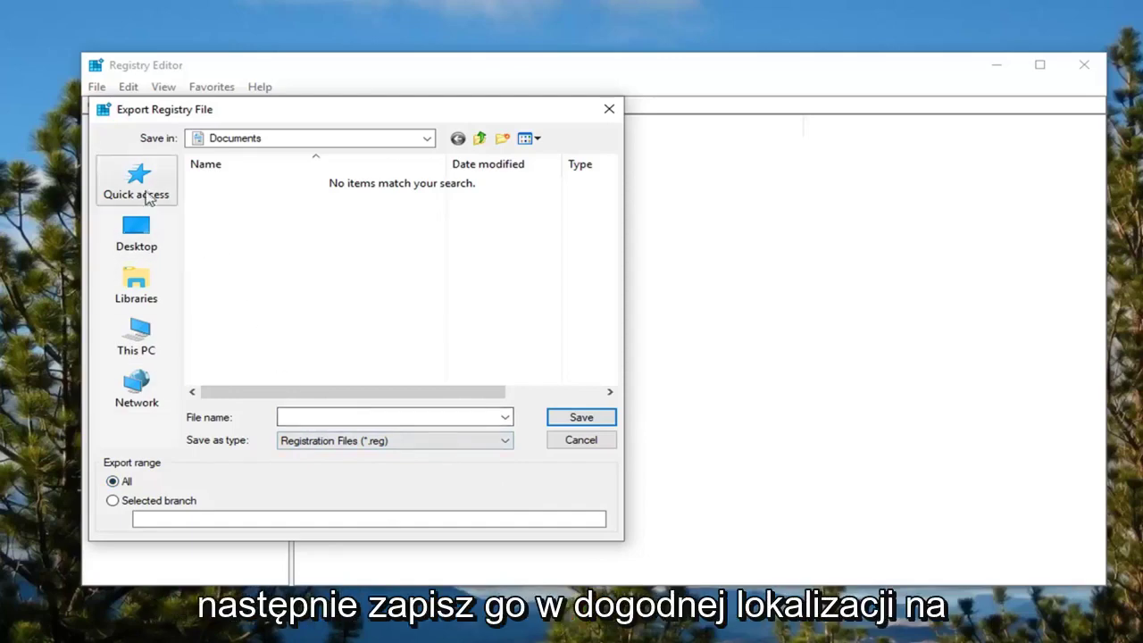
pyautogui.click(136, 234)
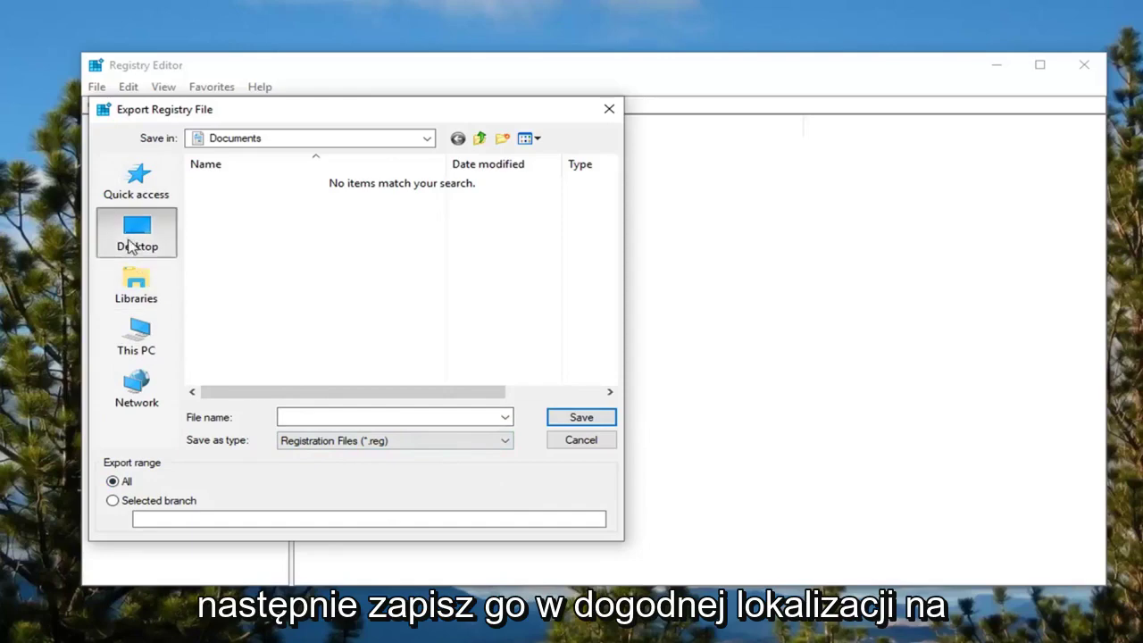
pyautogui.click(579, 439)
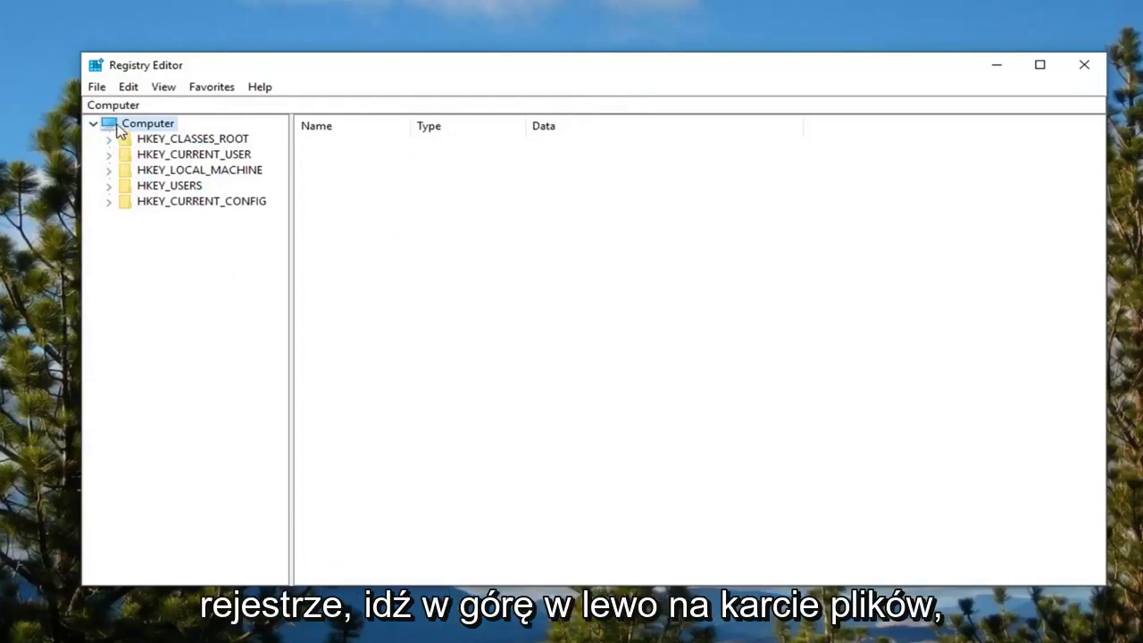
pyautogui.click(96, 87)
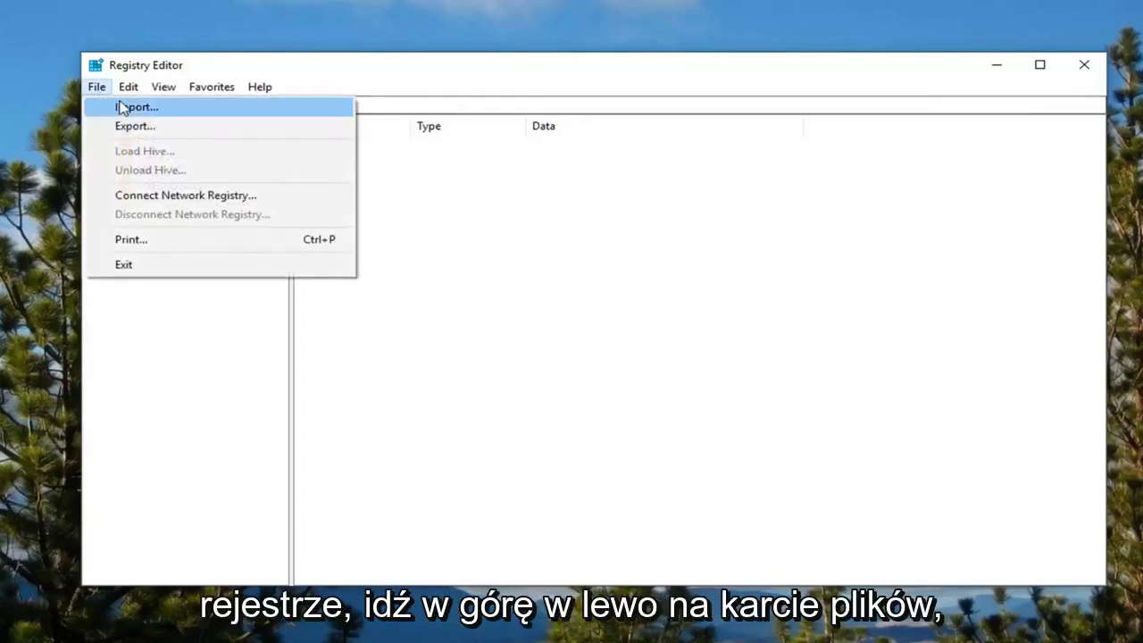
pyautogui.click(136, 108)
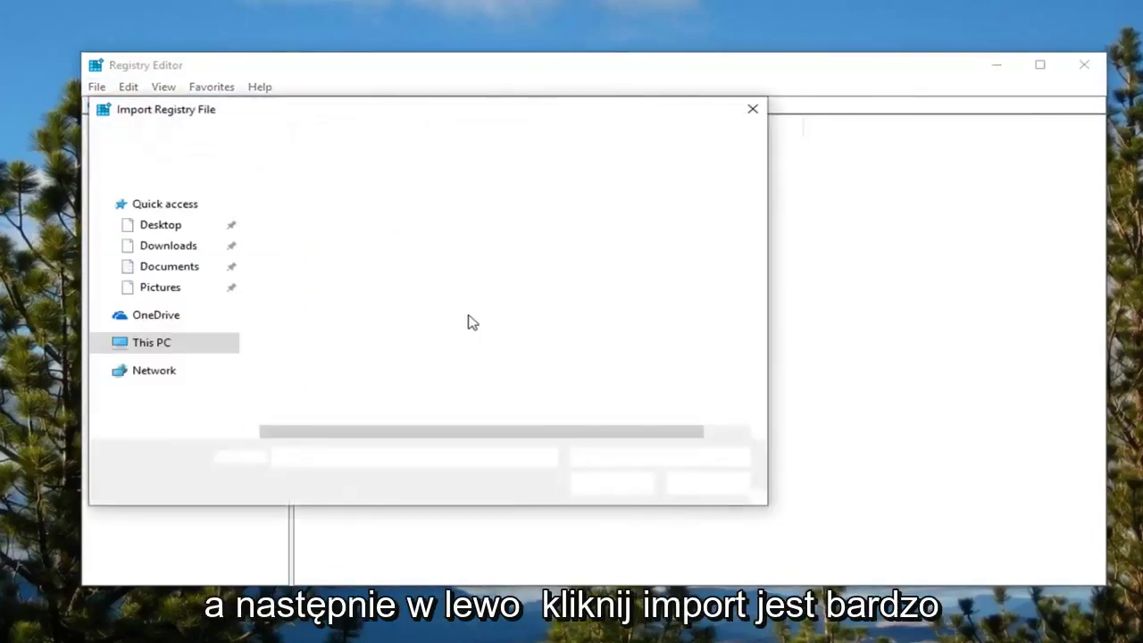
pyautogui.click(755, 108)
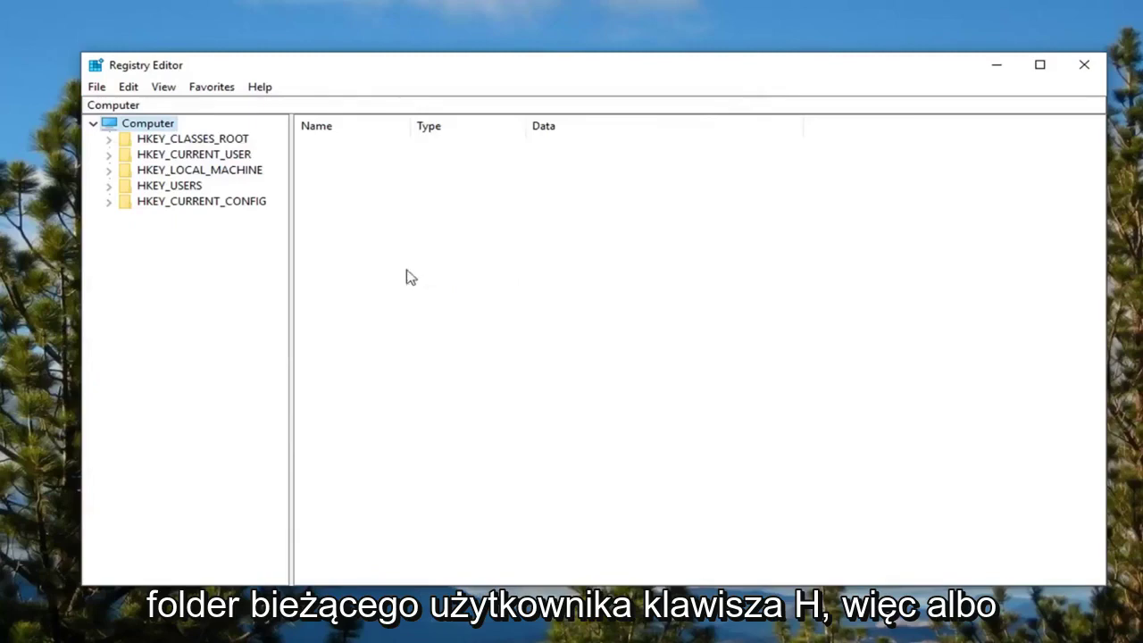
# Expand HKEY_CURRENT_USER and Control Panel, then select the Desktop key to list its values.
pyautogui.click(183, 159)
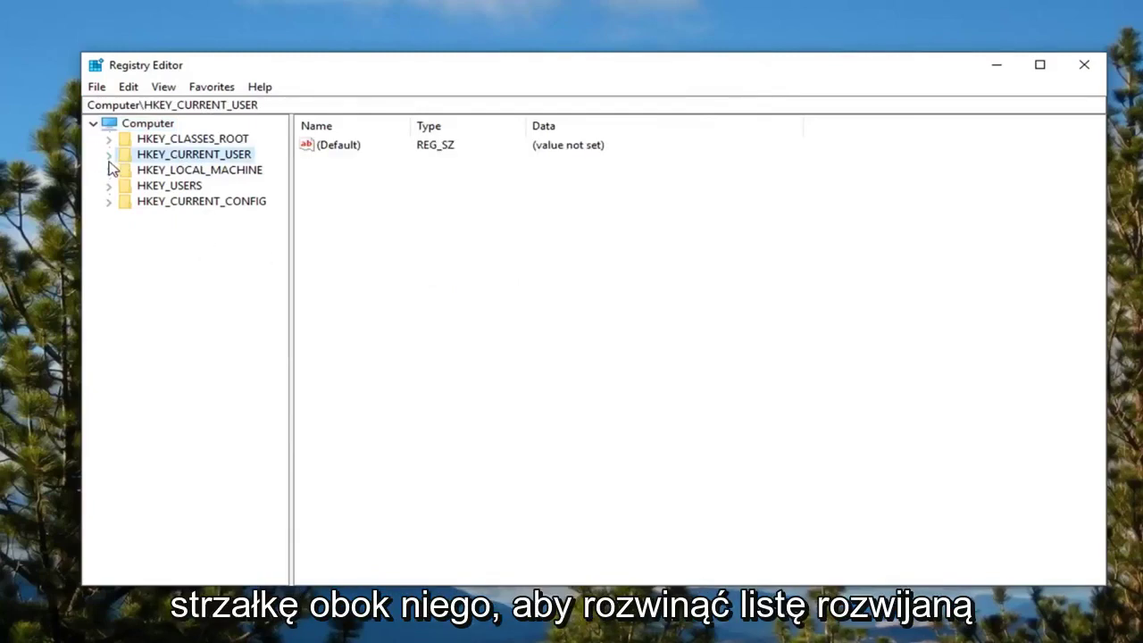
pyautogui.doubleClick(145, 156)
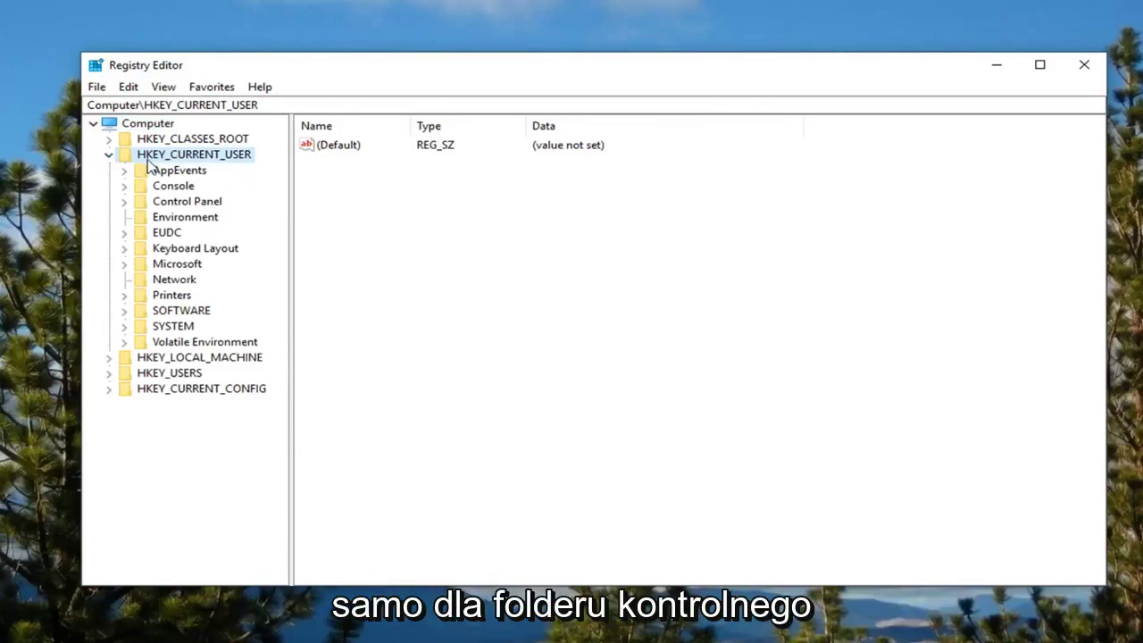
pyautogui.click(175, 205)
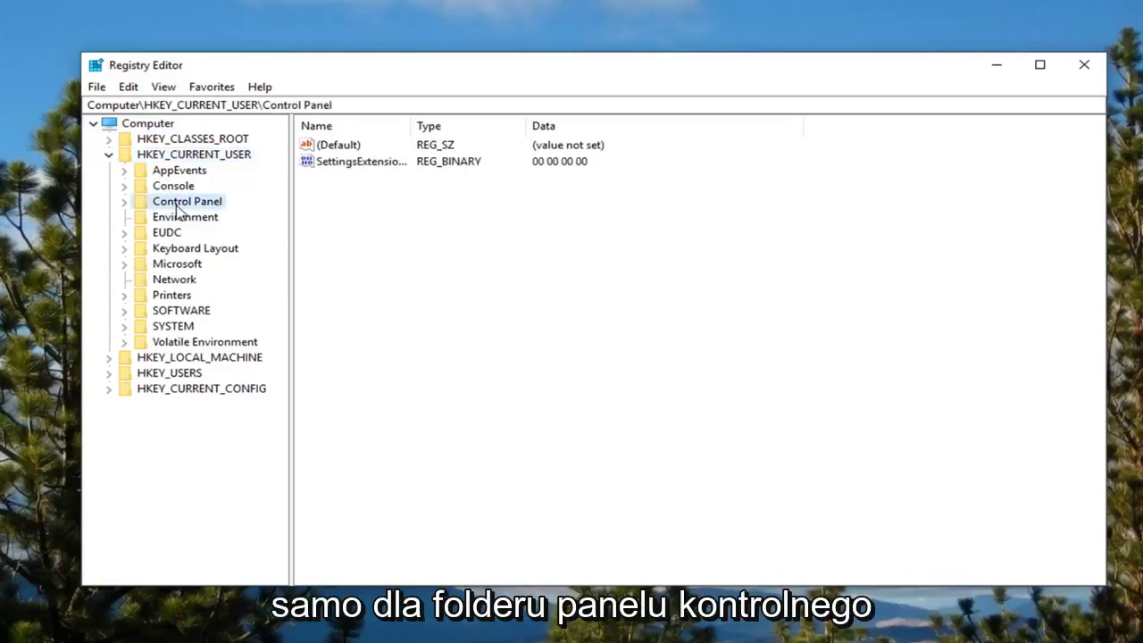
pyautogui.doubleClick(178, 206)
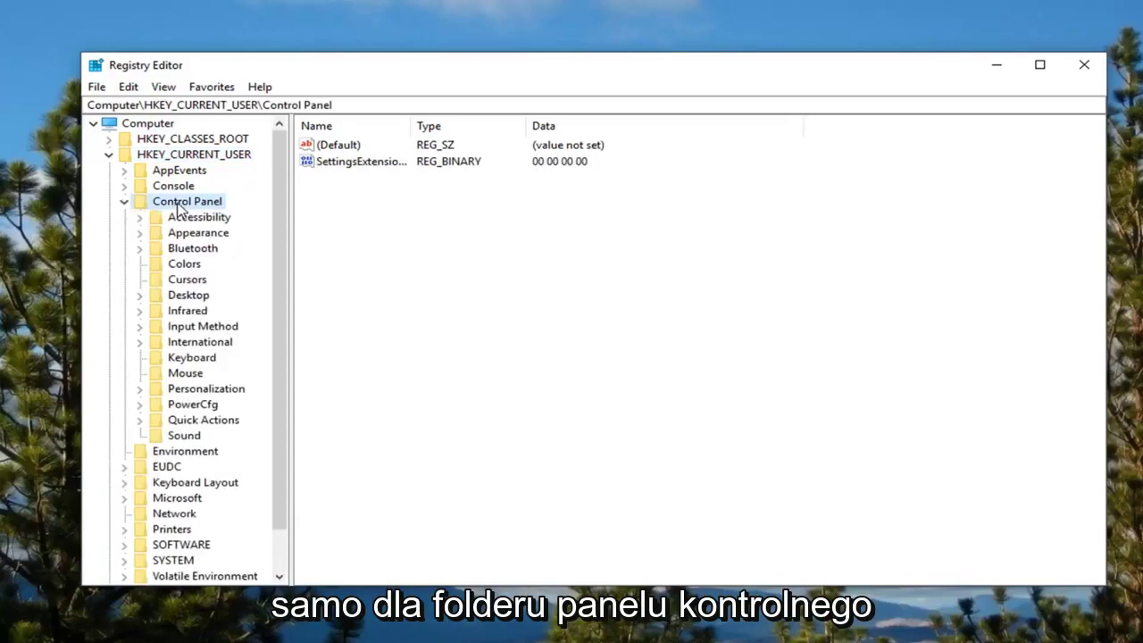
pyautogui.click(178, 299)
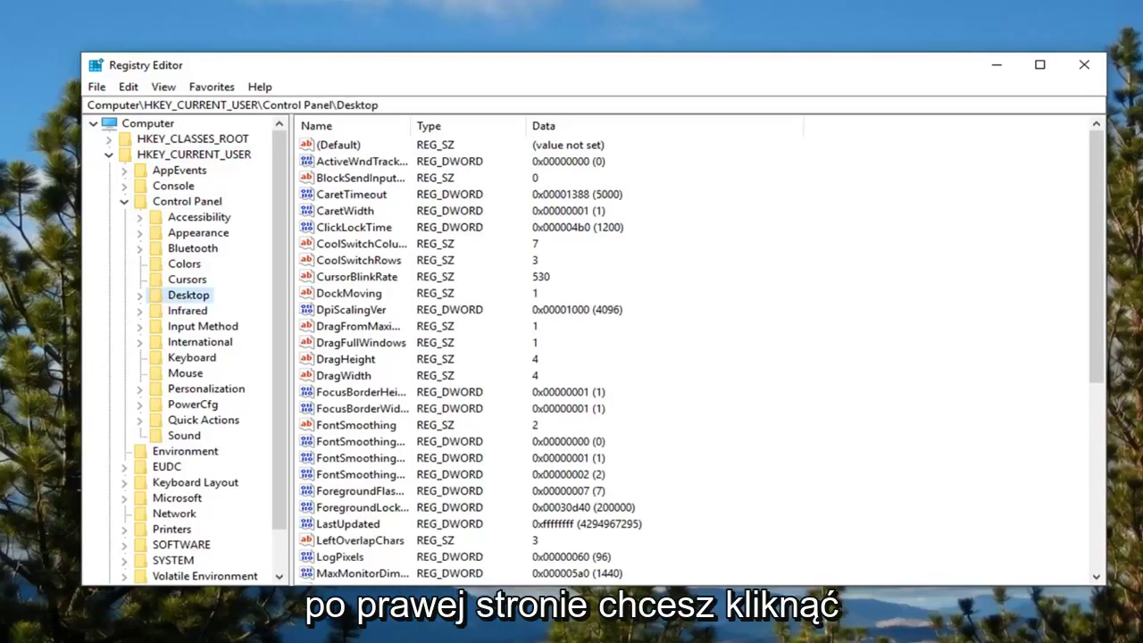
# Create a new REG_SZ string value in the Desktop key named AutoEndTasks.
pyautogui.rightClick(707, 206)
pyautogui.moveTo(735, 217)
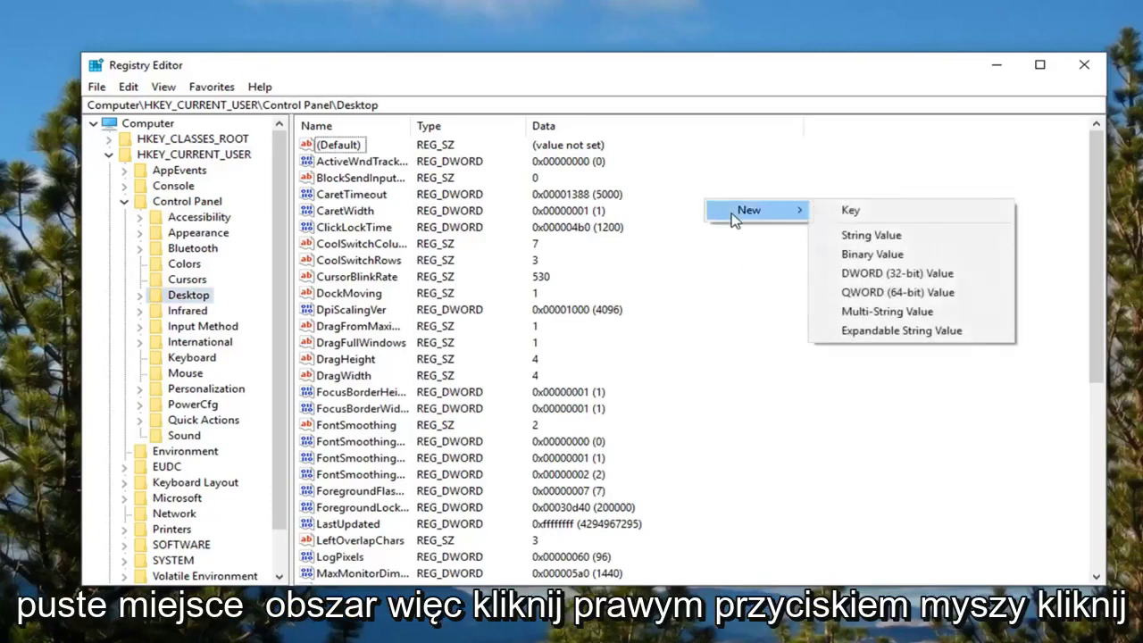
pyautogui.click(871, 235)
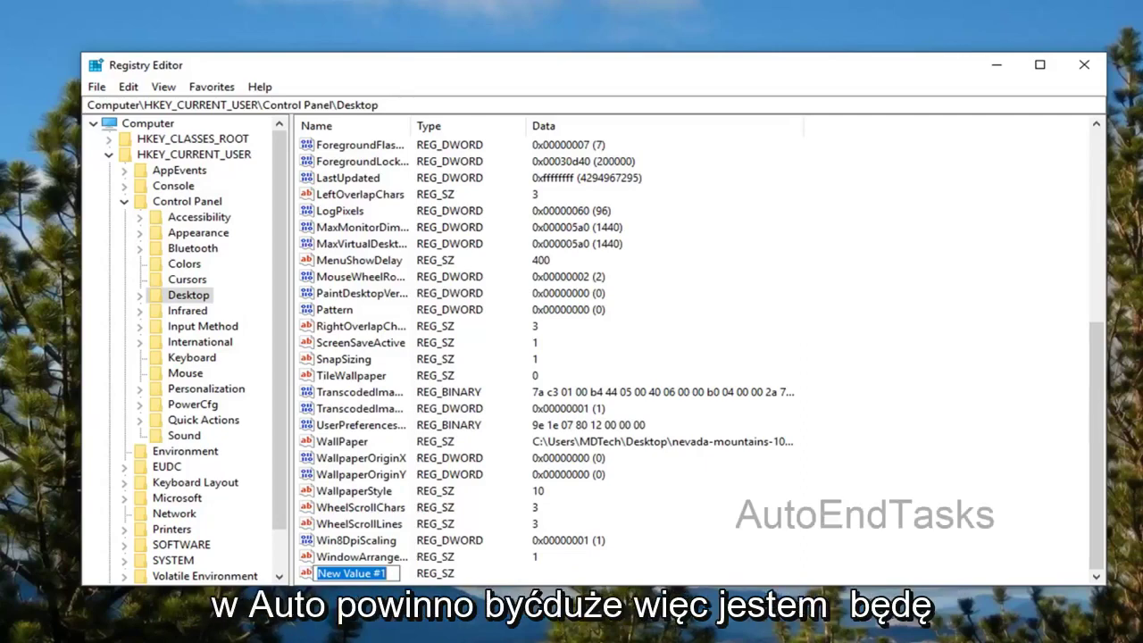
pyautogui.click(386, 572)
pyautogui.hotkey('ctrl', 'a')
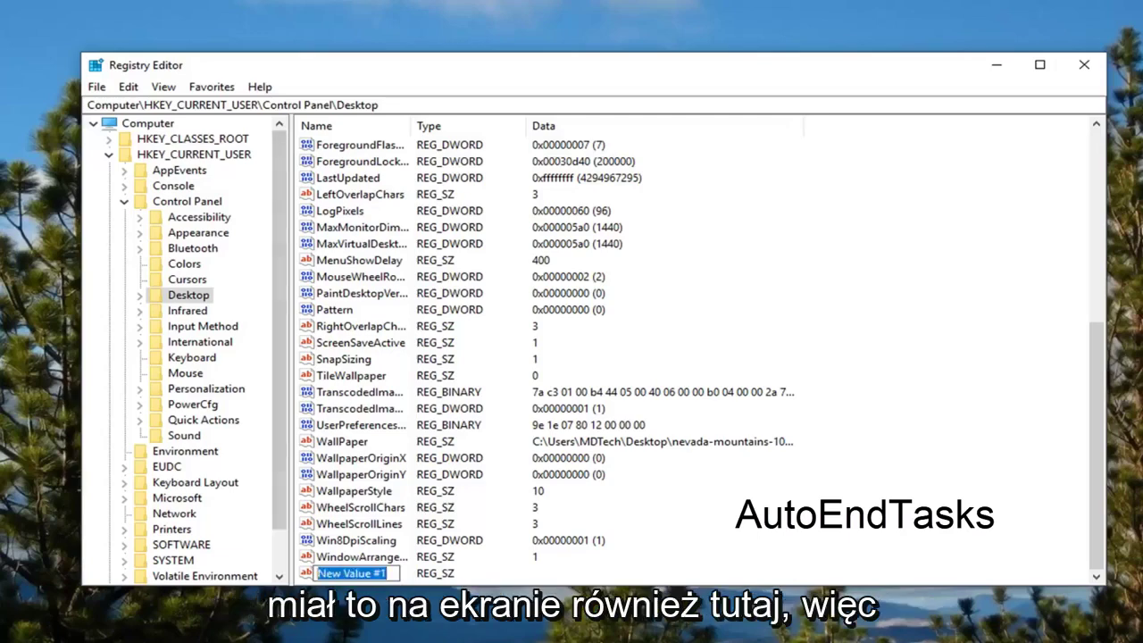
pyautogui.write('Auto')
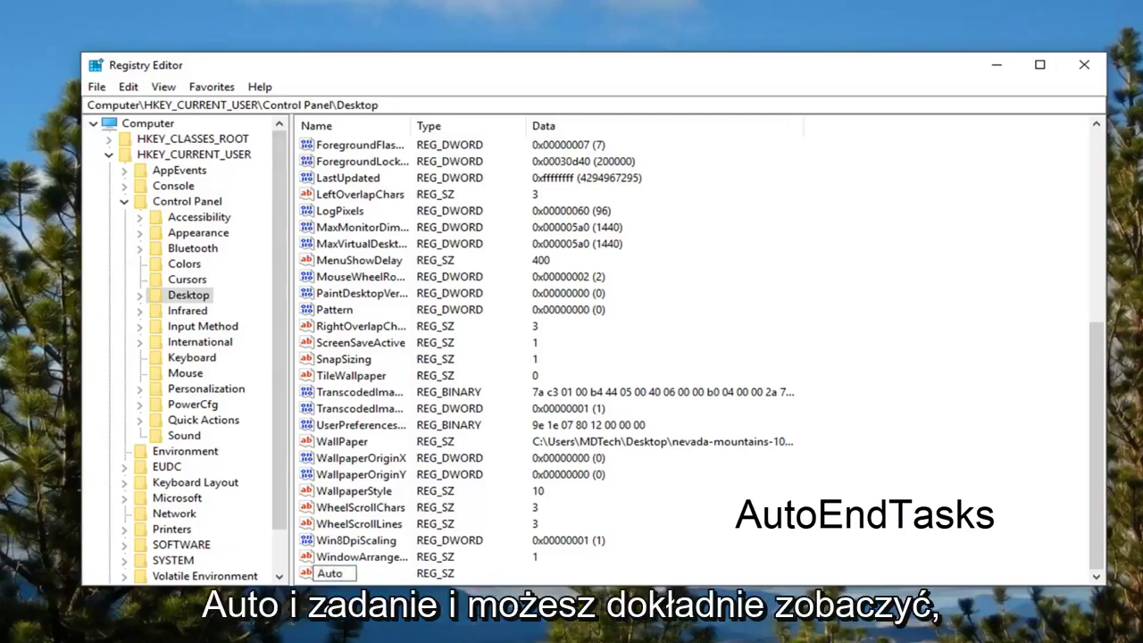
pyautogui.write('EndTasks')
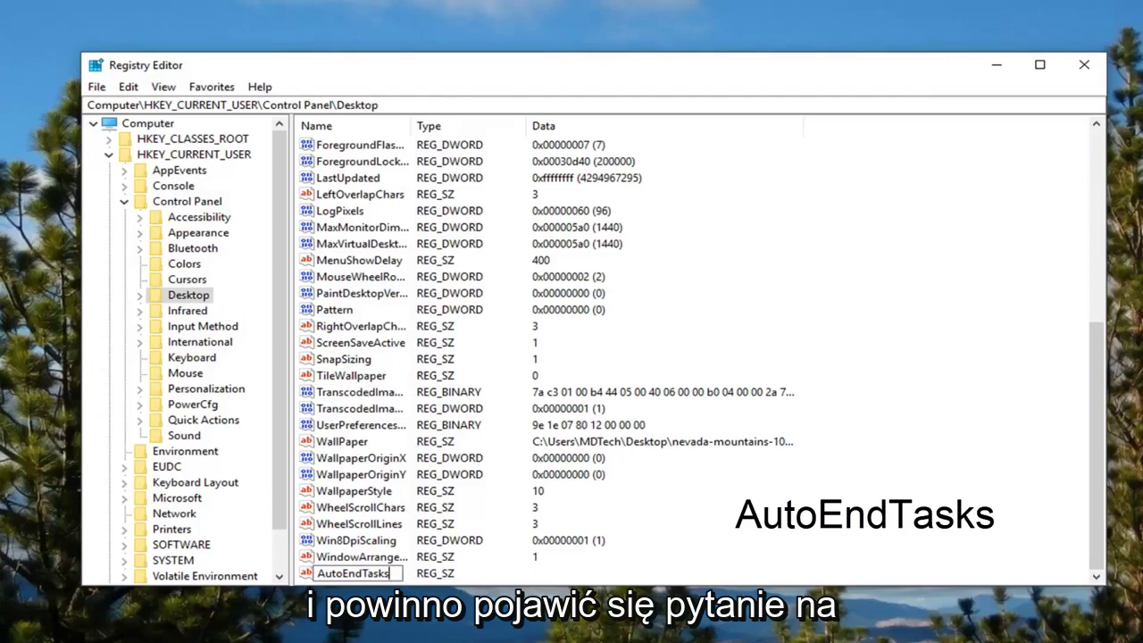
pyautogui.press('Return')
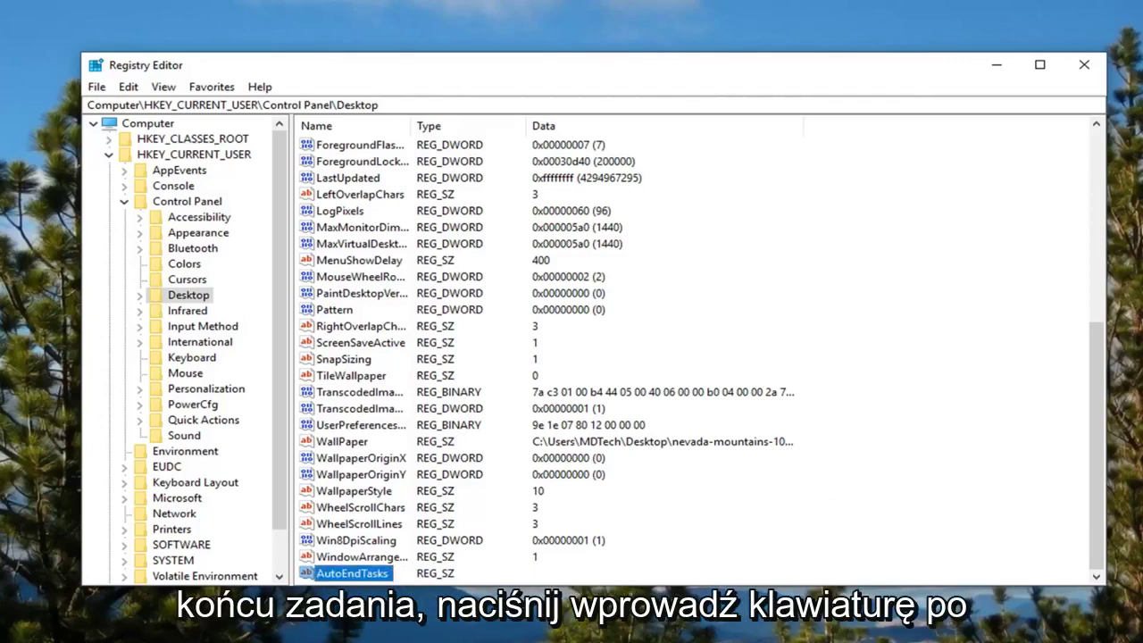
# Replace the AutoEndTasks value data with 1 and confirm.
pyautogui.doubleClick(355, 574)
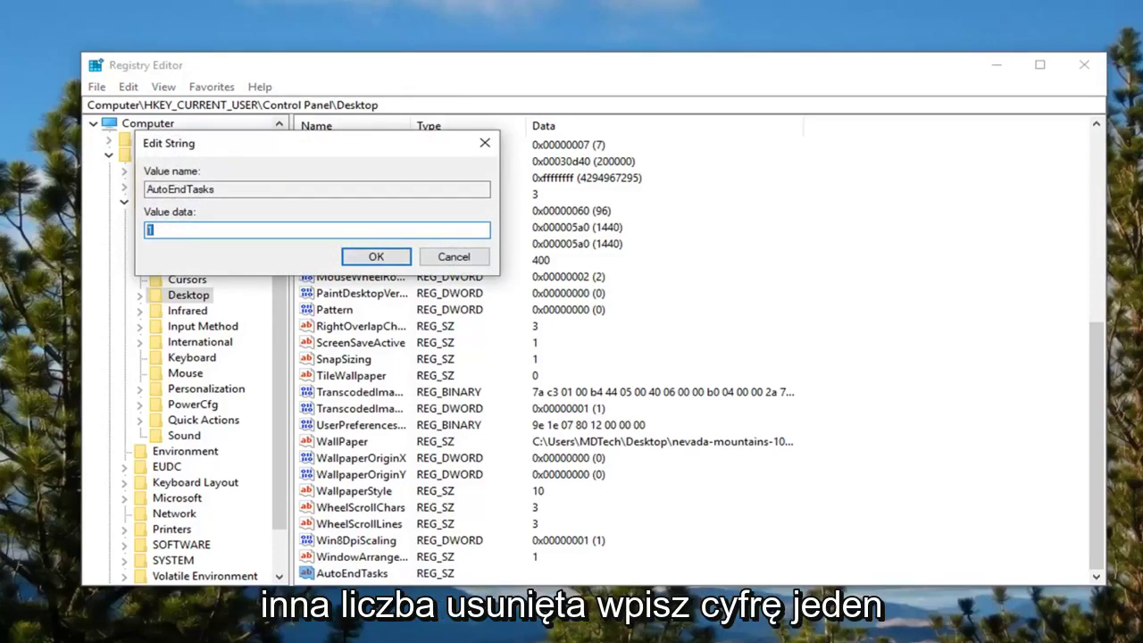
pyautogui.press('BackSpace')
pyautogui.write('1')
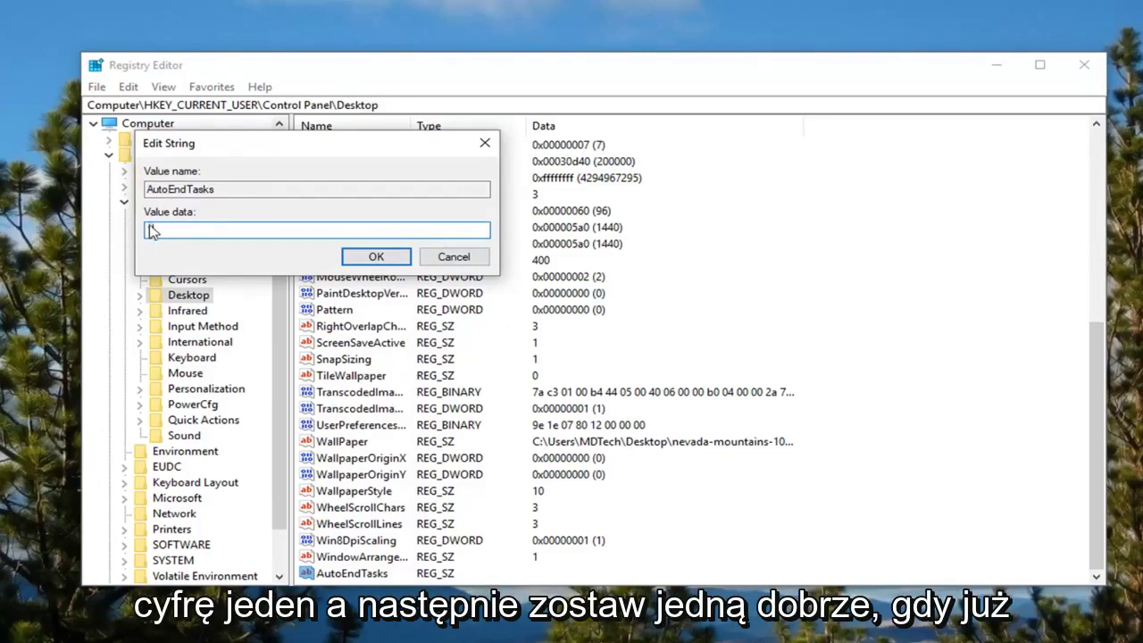
pyautogui.click(378, 257)
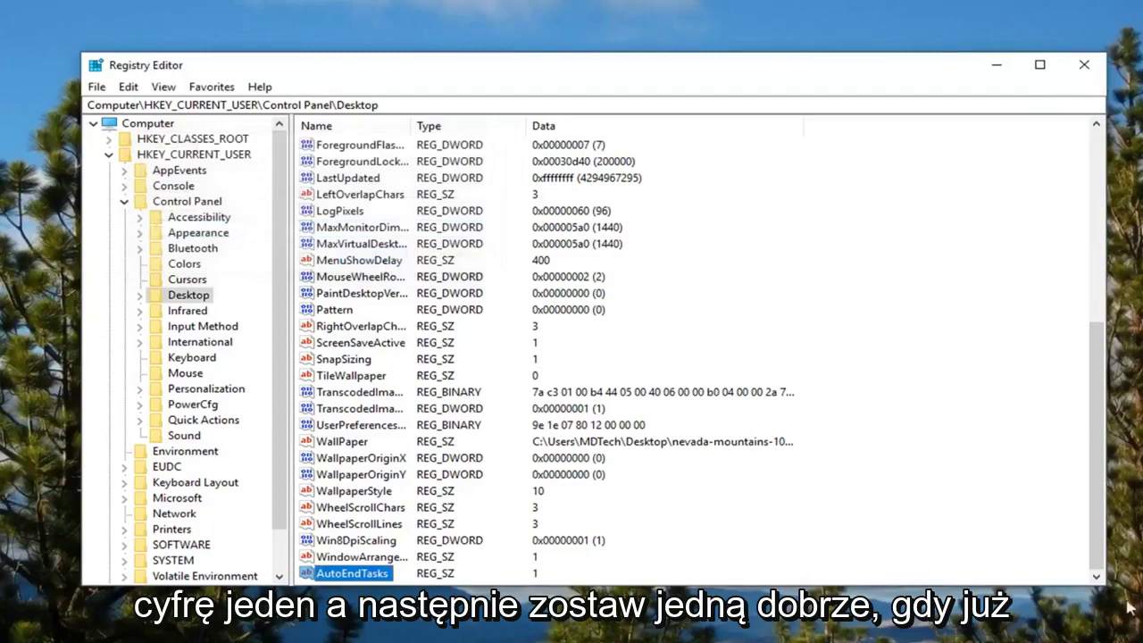